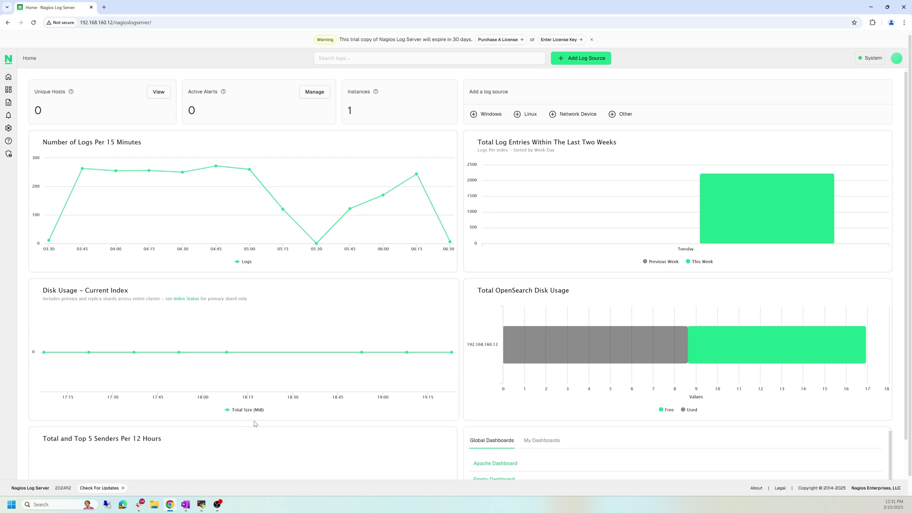
In /tmp, download the latest Nagios Log Server tarball with wget
{"action": "left_click", "coordinate": [201, 505]}
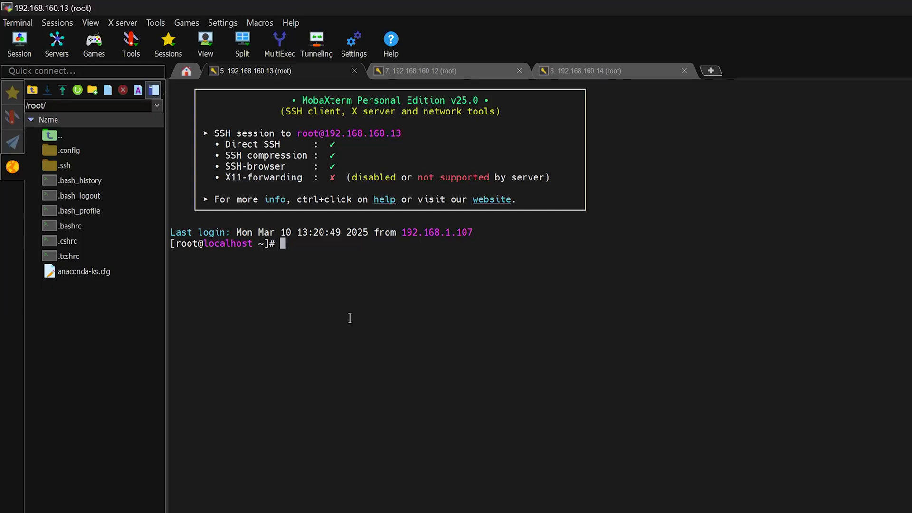
{"action": "type", "text": "cd /tmp"}
{"action": "key", "text": "Return"}
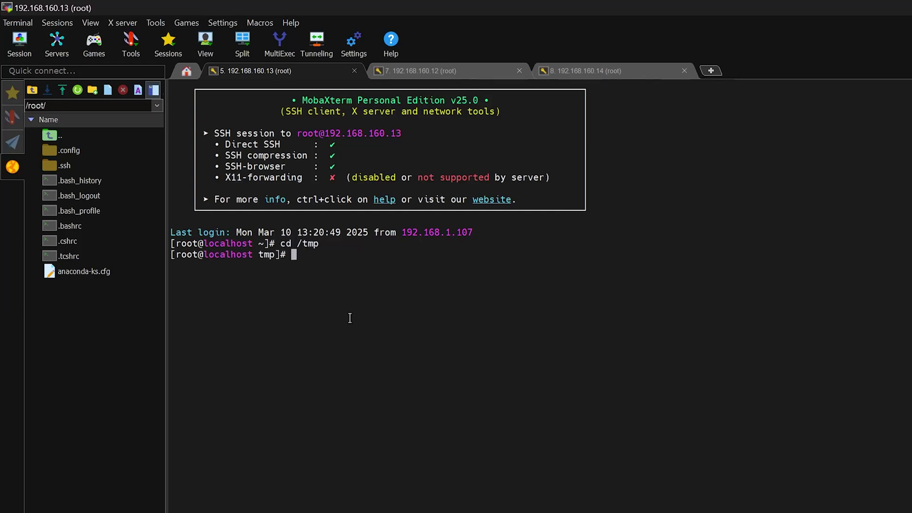
{"action": "type", "text": "wget https://assets"}
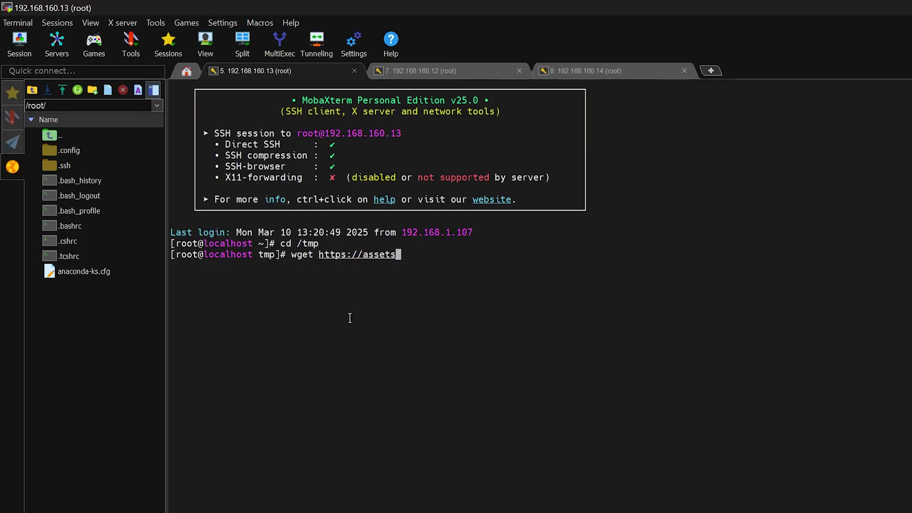
{"action": "type", "text": ".nagios.com/downloads/nagios-log-server/nagioslogserver-latest.tar.gz"}
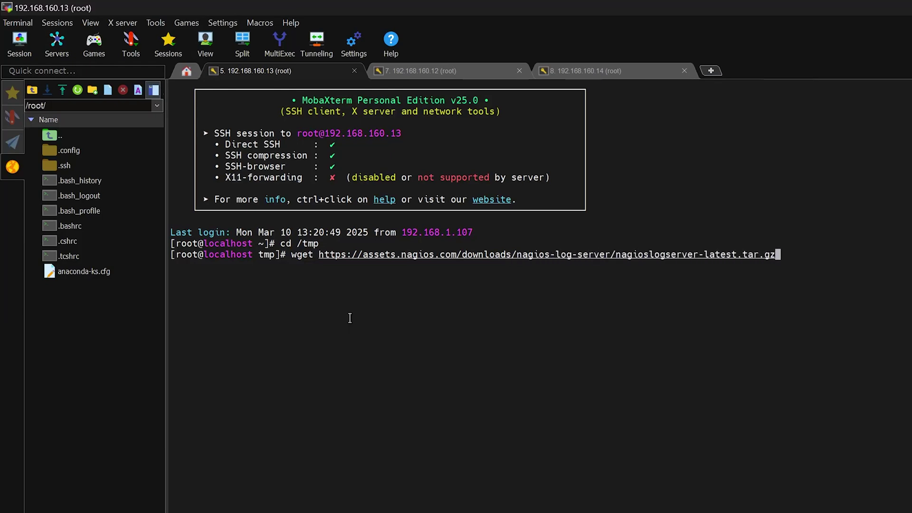
{"action": "key", "text": "Return"}
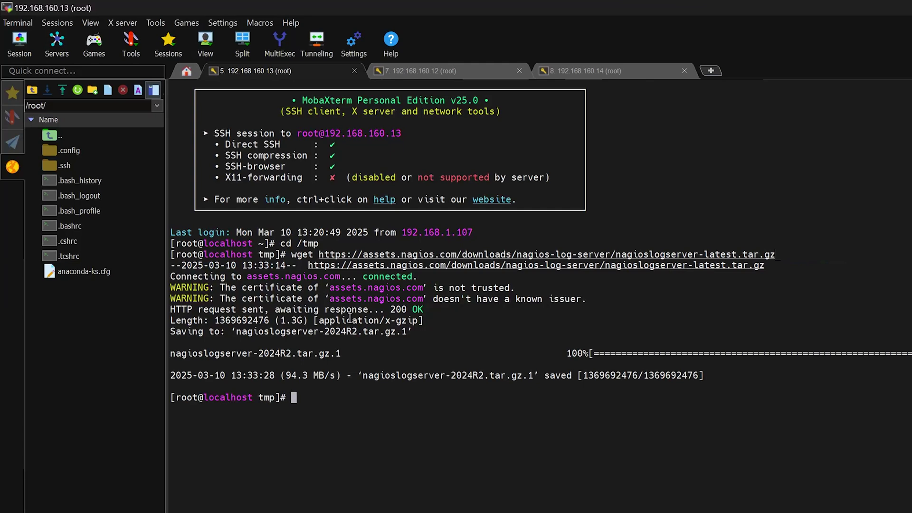
Extract nagioslogserver-2024R2.tar.gz, move into the nagioslogserver folder and clear the screen
{"action": "type", "text": "tar xzf nagioslogserver-2024R2.tar.gz"}
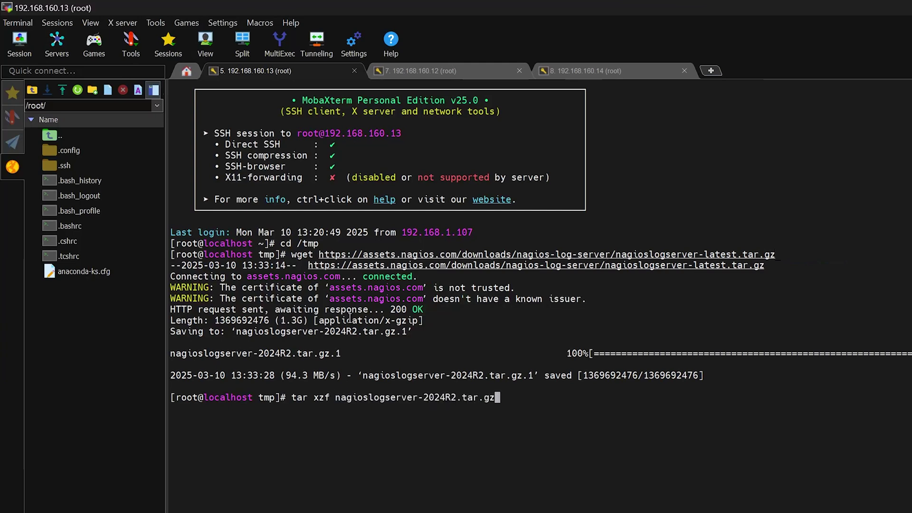
{"action": "key", "text": "Return"}
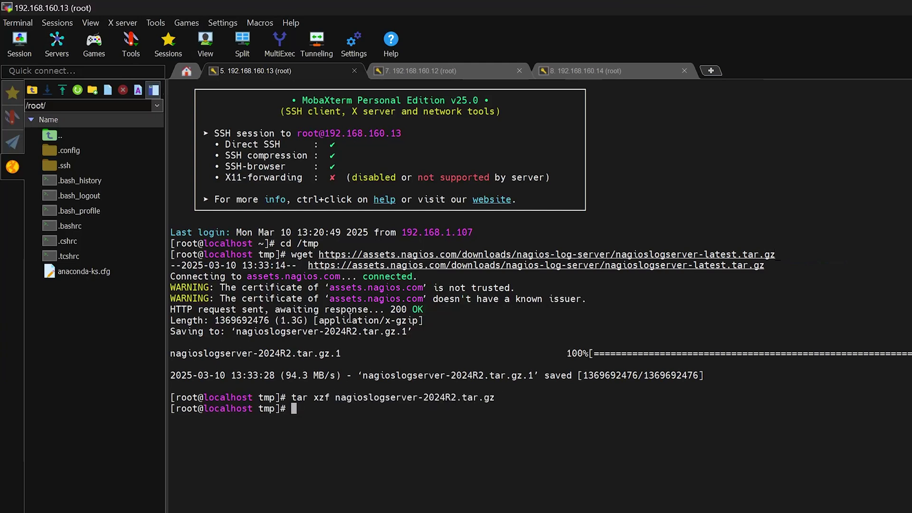
{"action": "type", "text": "cd nagios"}
{"action": "key", "text": "Tab"}
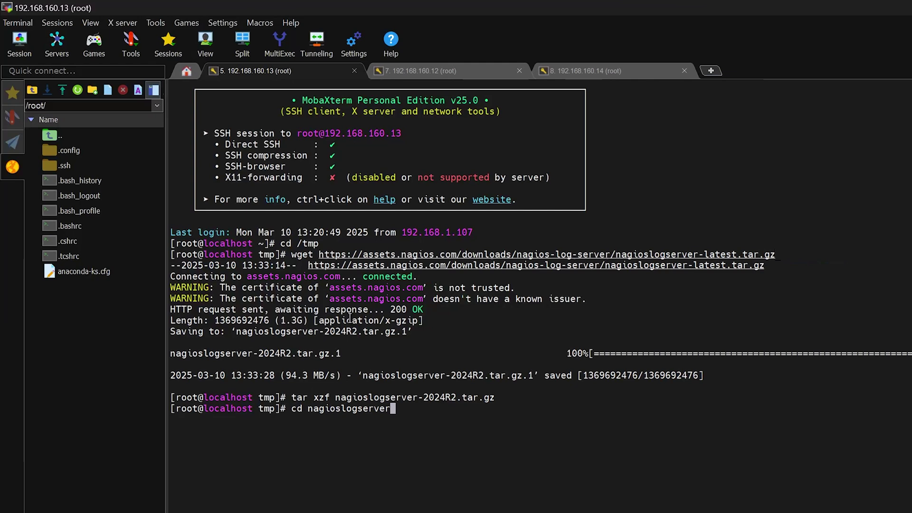
{"action": "key", "text": "Return"}
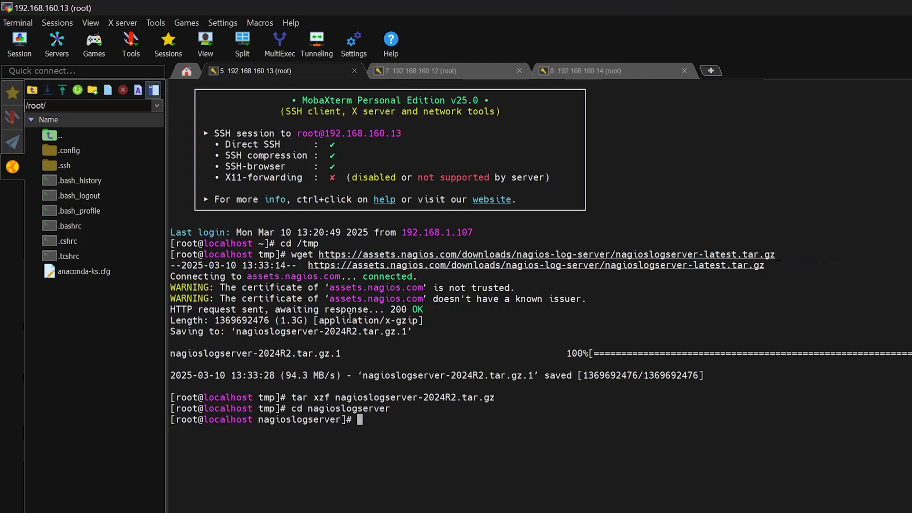
{"action": "type", "text": "clear"}
{"action": "key", "text": "Return"}
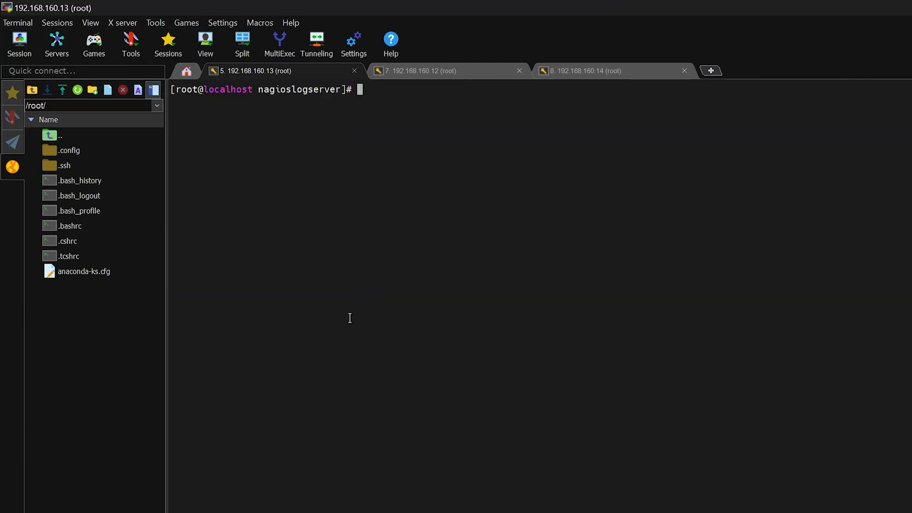
Run ./fullinstall -a with manager 192.168.160.12 and node name Test
{"action": "type", "text": "./fullinstall"}
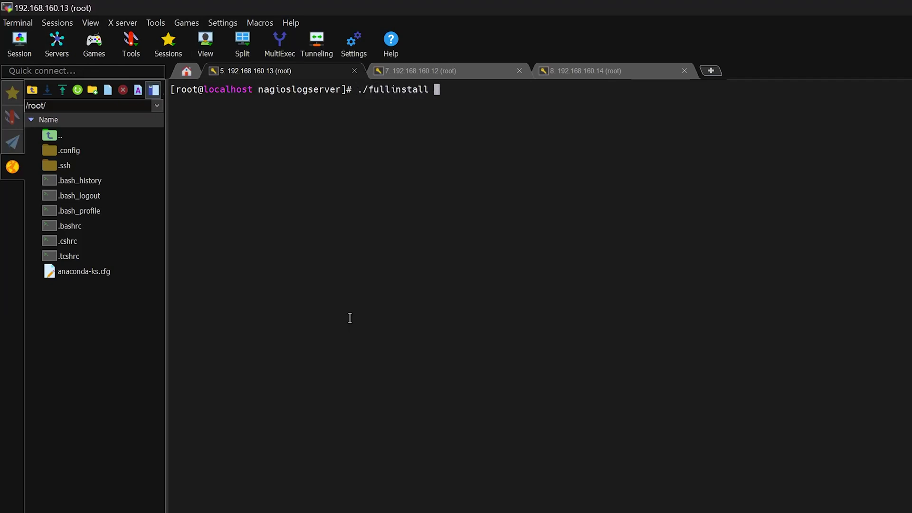
{"action": "type", "text": " -a"}
{"action": "key", "text": "Return"}
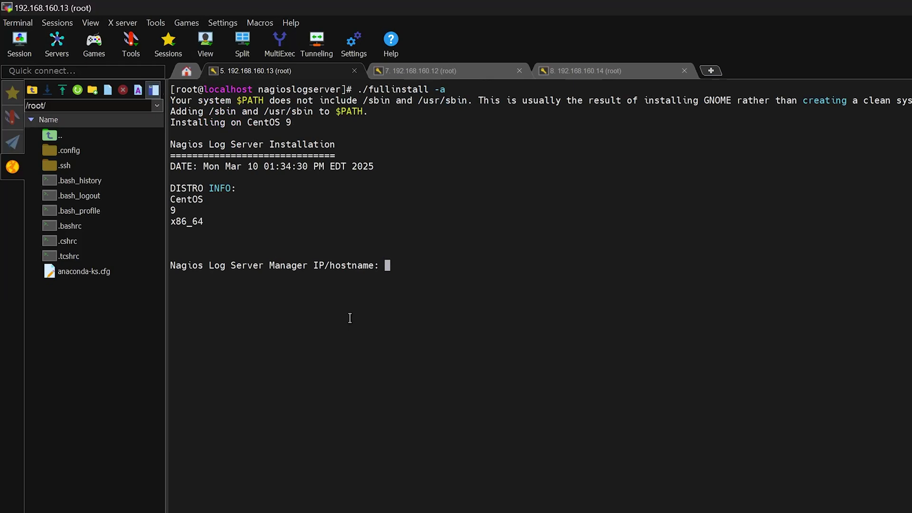
{"action": "type", "text": "192.168.160.12"}
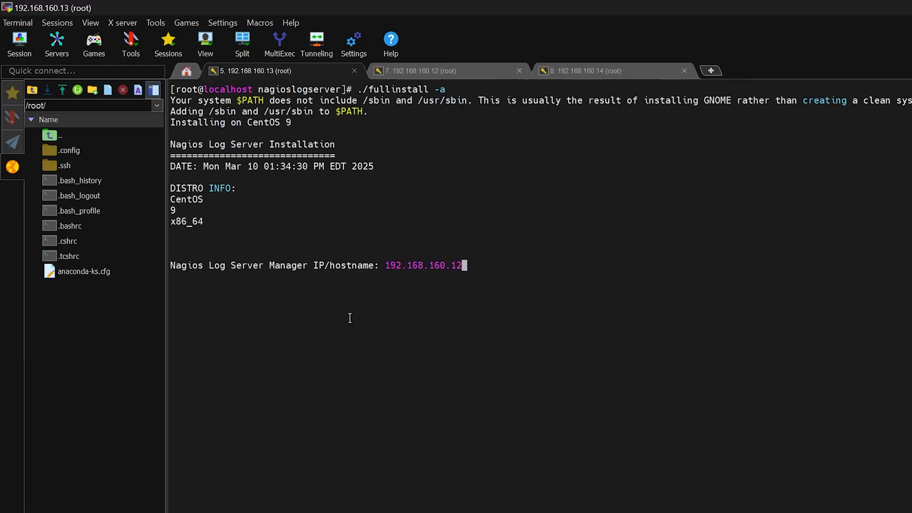
{"action": "key", "text": "Return"}
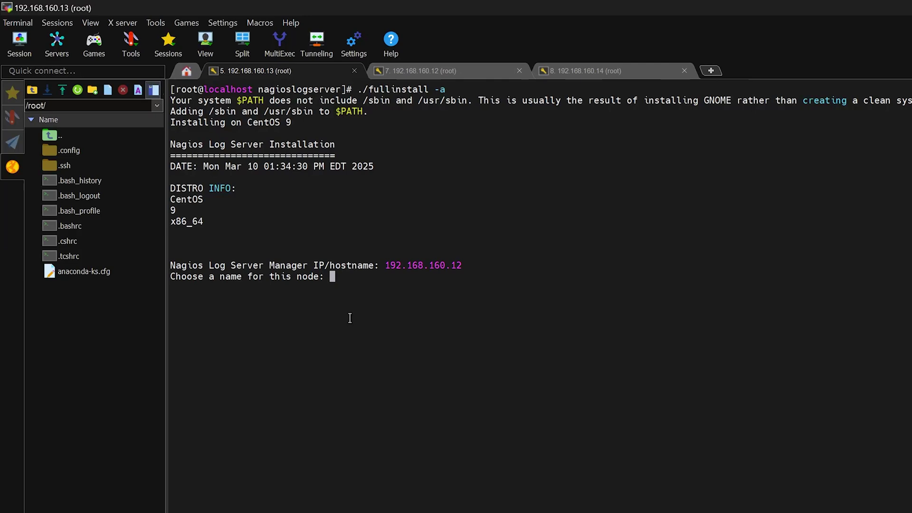
{"action": "type", "text": "Test"}
{"action": "key", "text": "Return"}
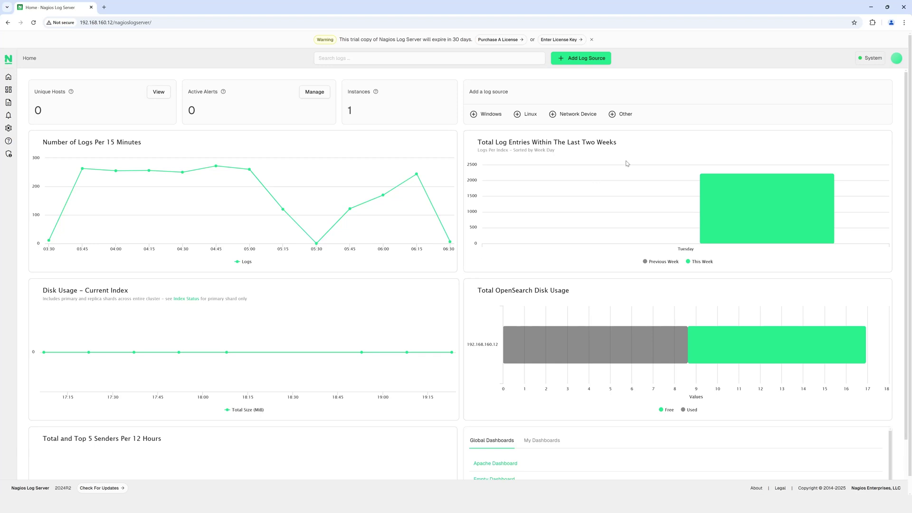
Copy the API key from the admin's My Profile page and return to the installer
{"action": "left_click", "coordinate": [897, 59]}
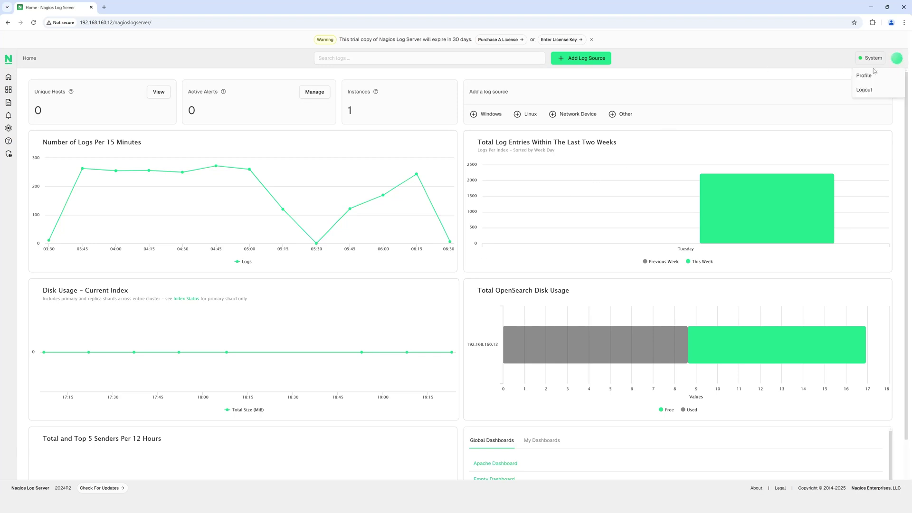
{"action": "left_click", "coordinate": [858, 77]}
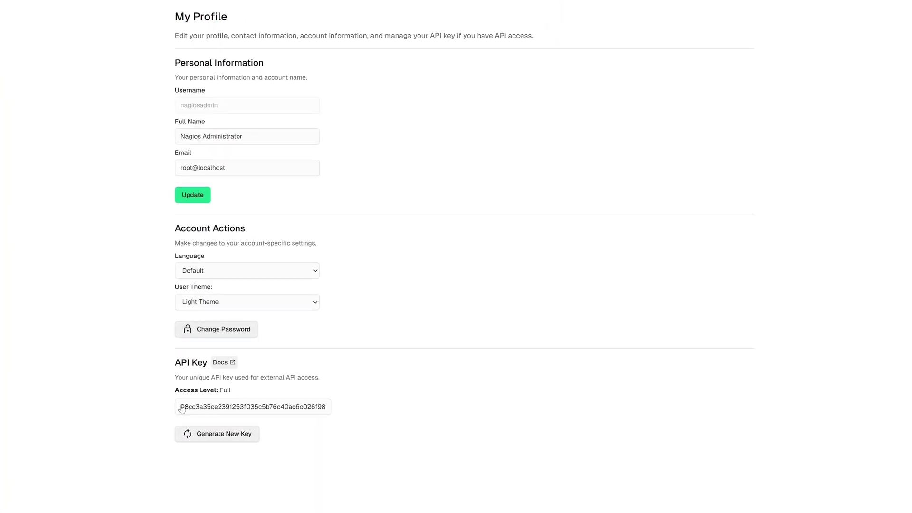
{"action": "left_click_drag", "start_coordinate": [181, 408], "coordinate": [353, 407]}
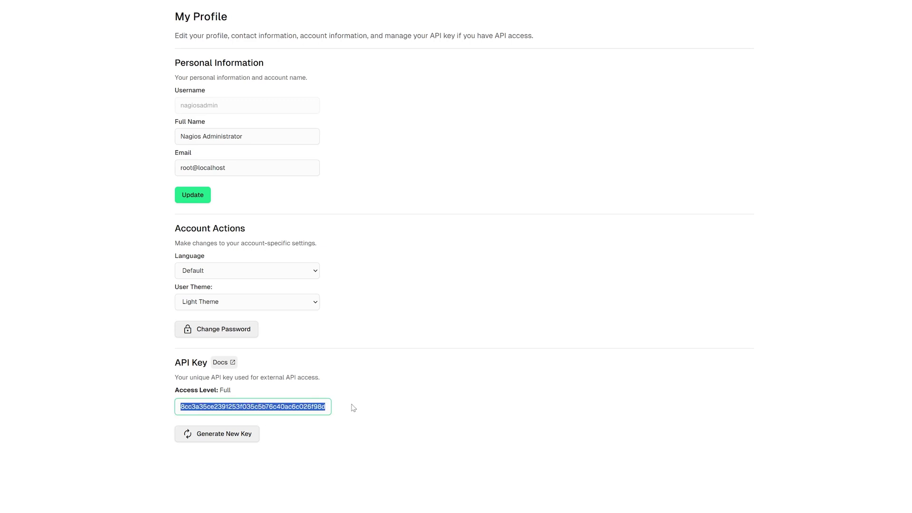
{"action": "right_click", "coordinate": [264, 408]}
{"action": "left_click", "coordinate": [289, 418]}
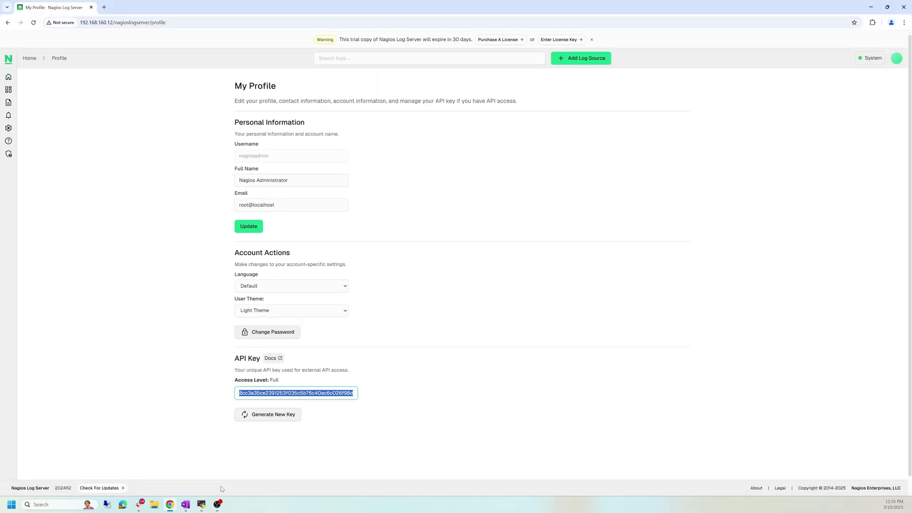
{"action": "left_click", "coordinate": [202, 504]}
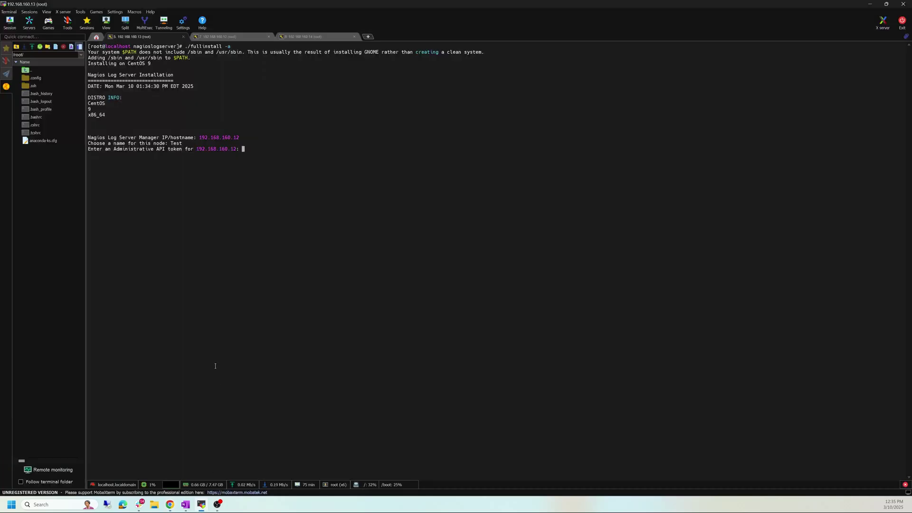
Paste the copied API token at the installer prompt and submit it
{"action": "right_click", "coordinate": [242, 149]}
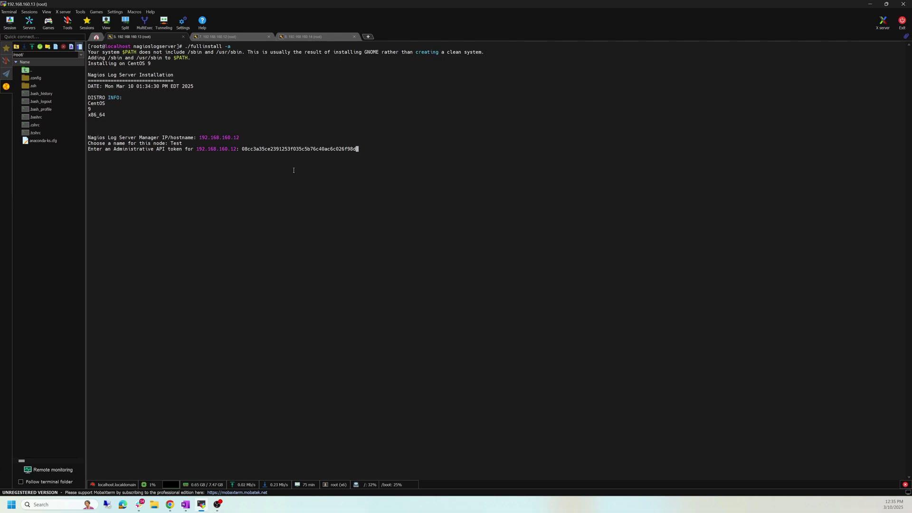
{"action": "key", "text": "Return"}
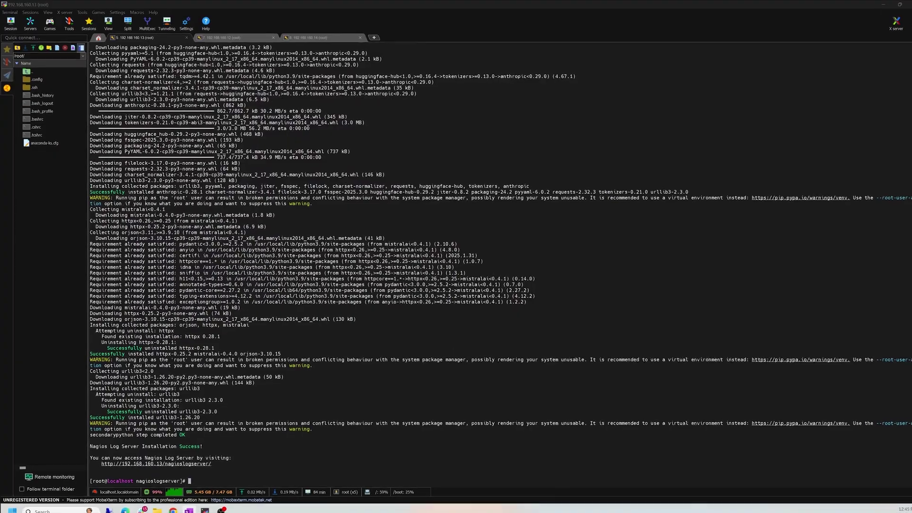
Log in to 192.168.160.13 with the admin account and dismiss the password warning
{"action": "type", "text": "iosadmin"}
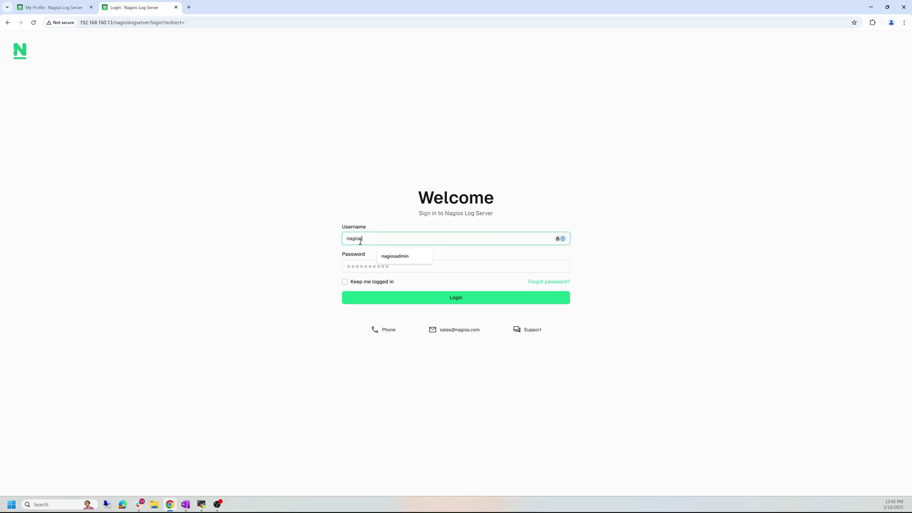
{"action": "key", "text": "Tab"}
{"action": "type", "text": "*******"}
{"action": "key", "text": "Return"}
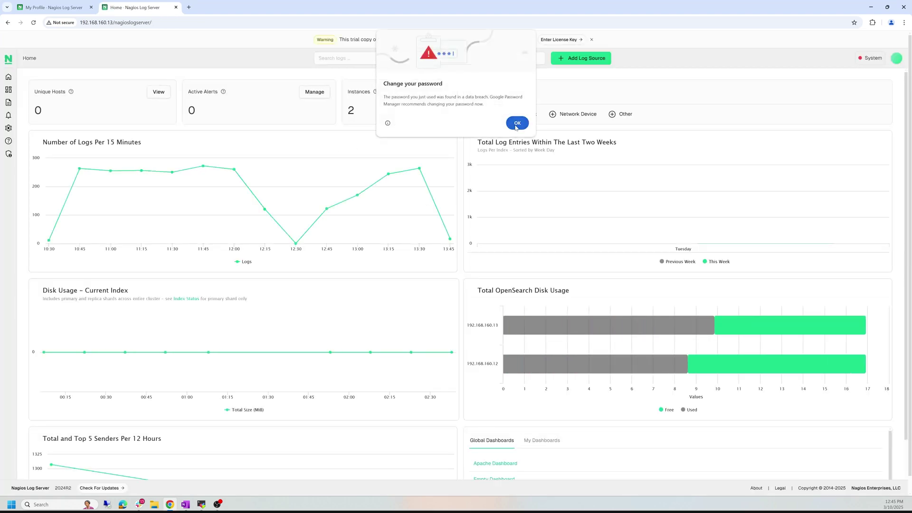
{"action": "left_click", "coordinate": [517, 123]}
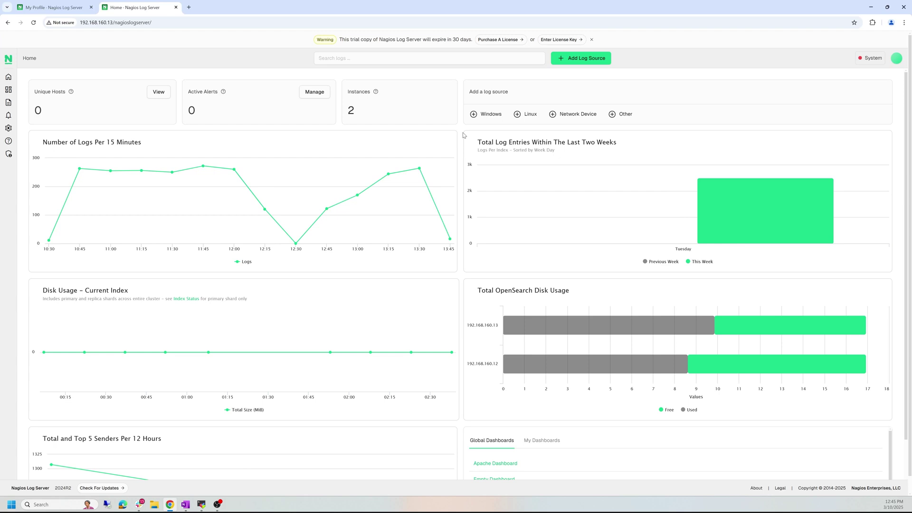
Check Cluster Status shows Green, 2 instances and 0 unassigned shards
{"action": "left_click", "coordinate": [11, 157]}
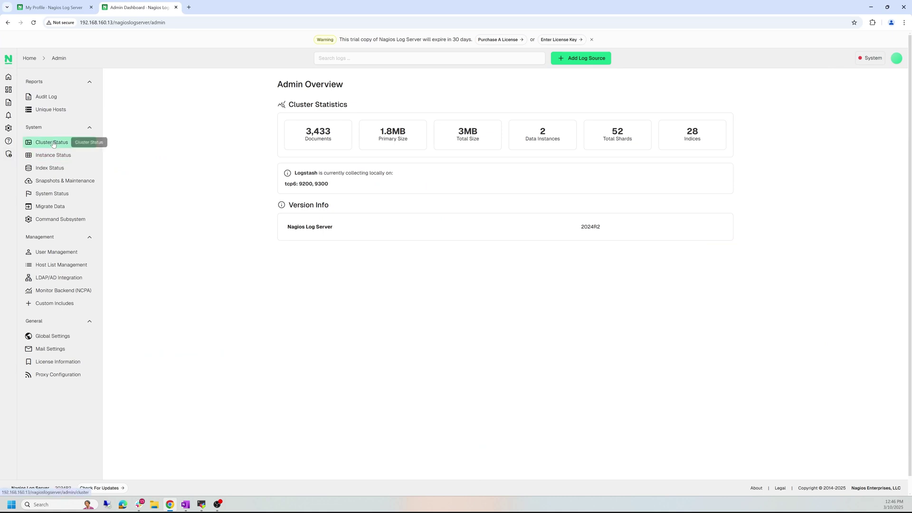
{"action": "left_click", "coordinate": [54, 144]}
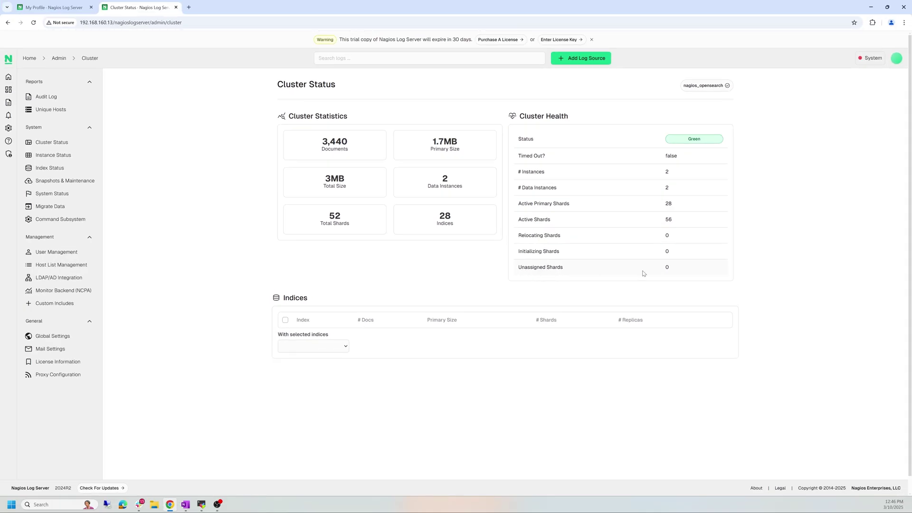
{"action": "left_click_drag", "start_coordinate": [663, 270], "coordinate": [673, 269]}
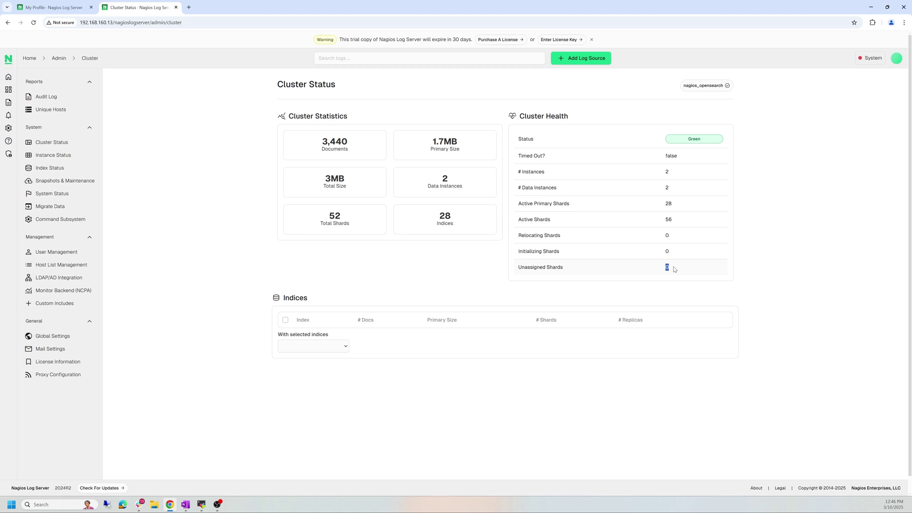